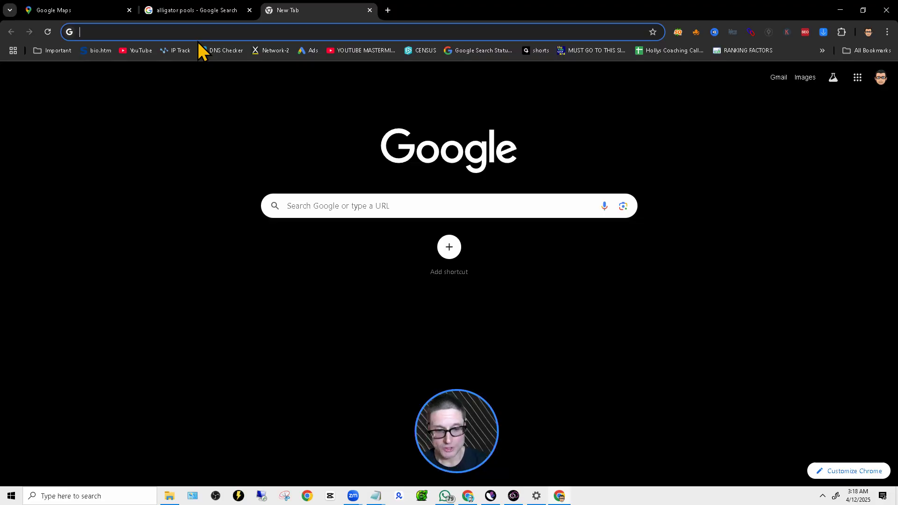
Go to google.com/maps/dir in the new tab, fixing the mistyped address
text(goo)
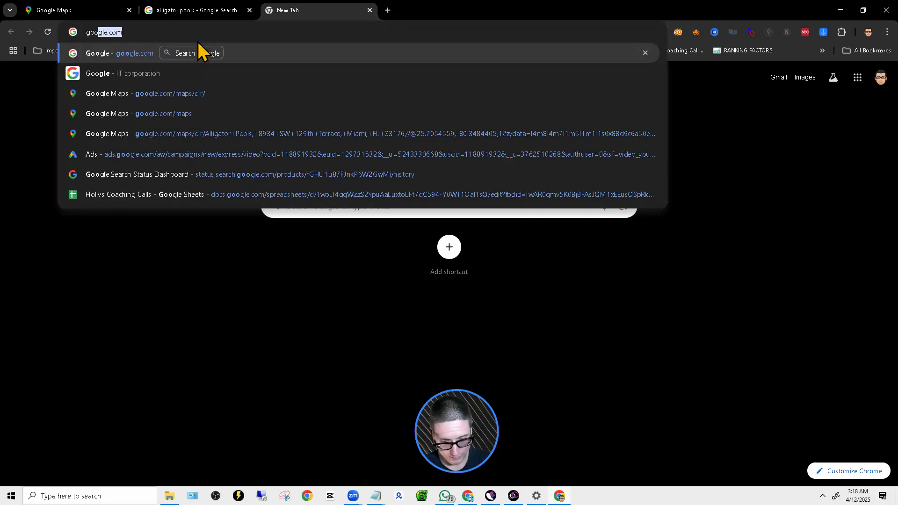
text(g)
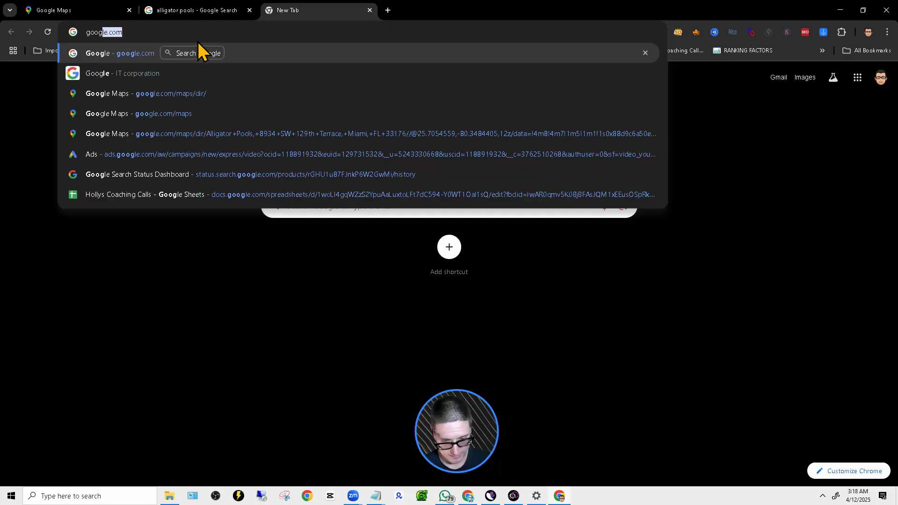
text(le.ocm)
key(BackSpace)
key(BackSpace)
key(BackSpace)
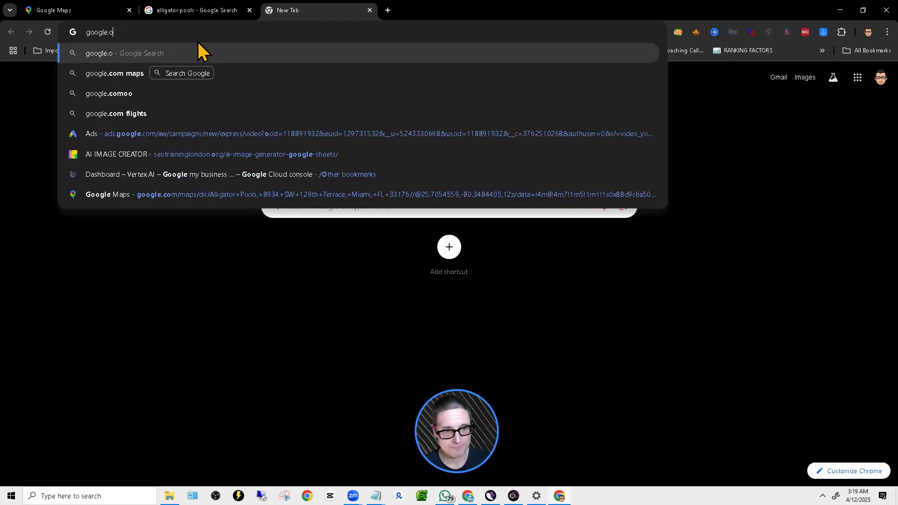
text(com)
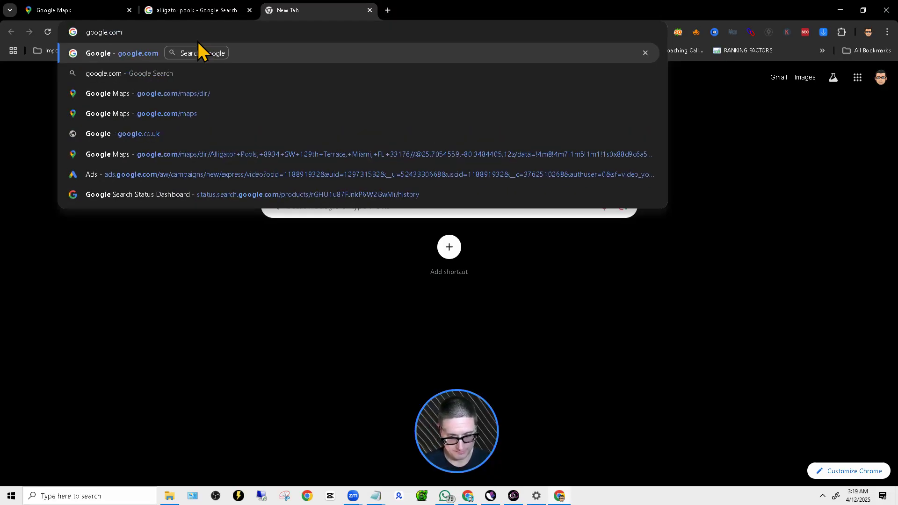
text(/maps)
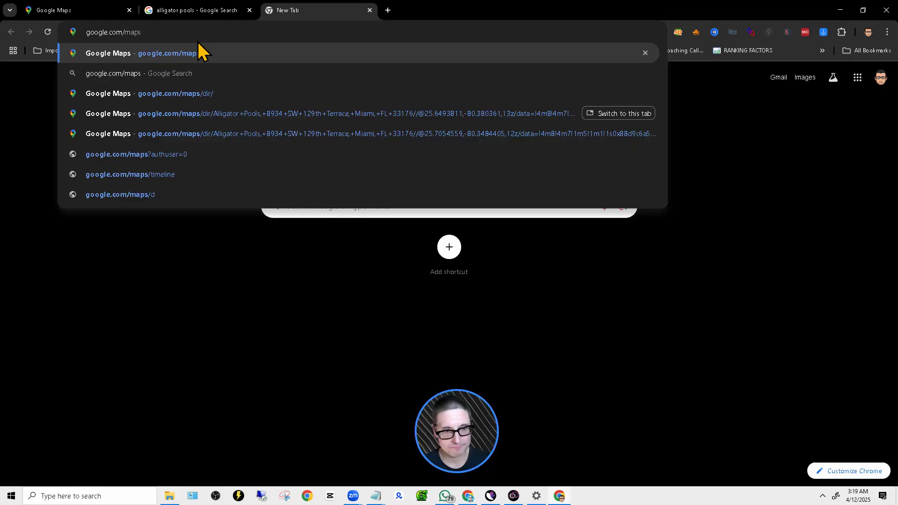
text(/dir)
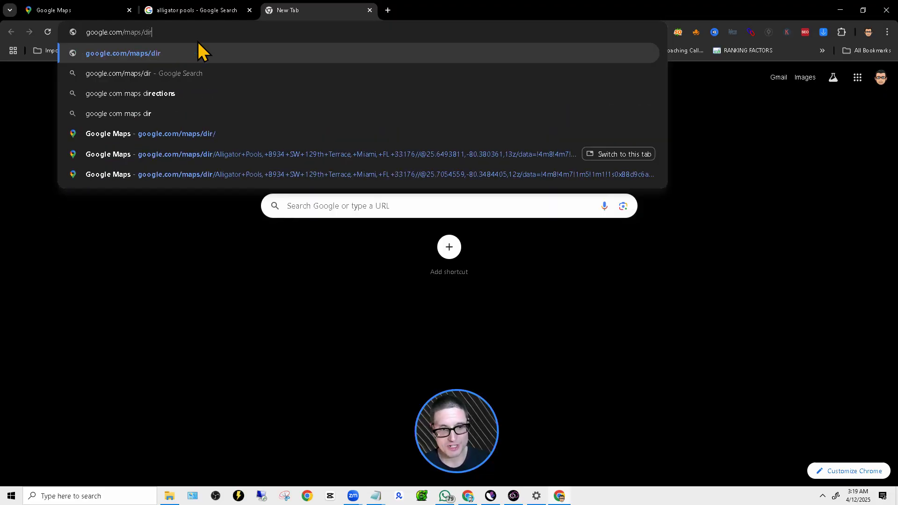
key(Return)
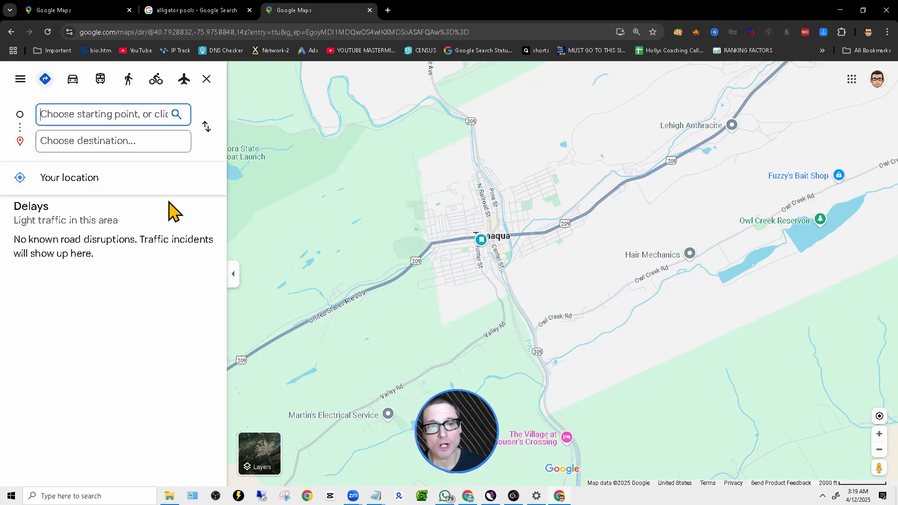
Copy the directions address google.com/maps/dir/ from Chrome's address bar
click(150, 32)
drag(78, 32, 187, 32)
right_click(150, 33)
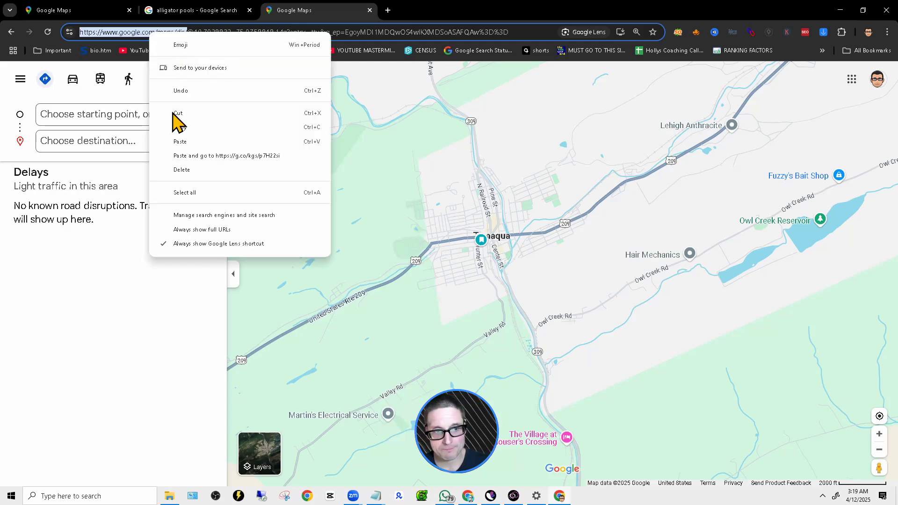
click(176, 123)
Paste the address into a new Notepad note and return to the Maps page
right_click(376, 496)
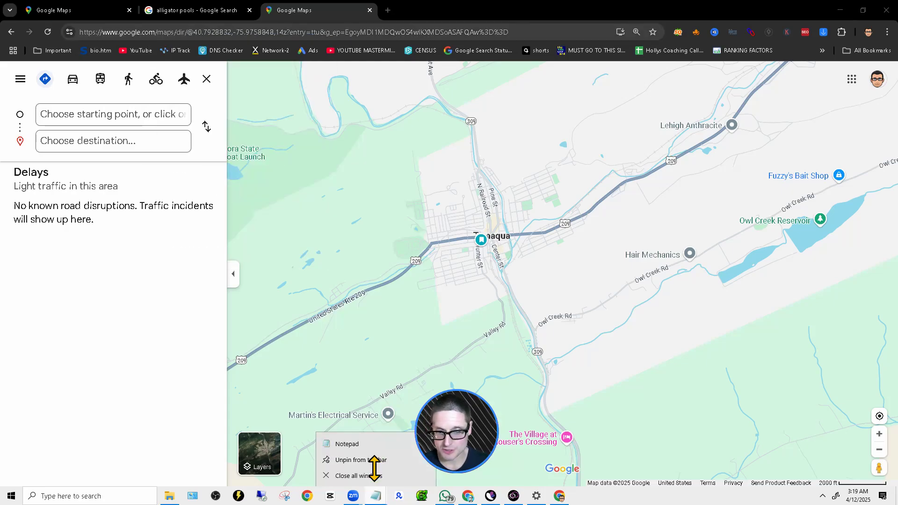
click(368, 444)
key(ctrl+v)
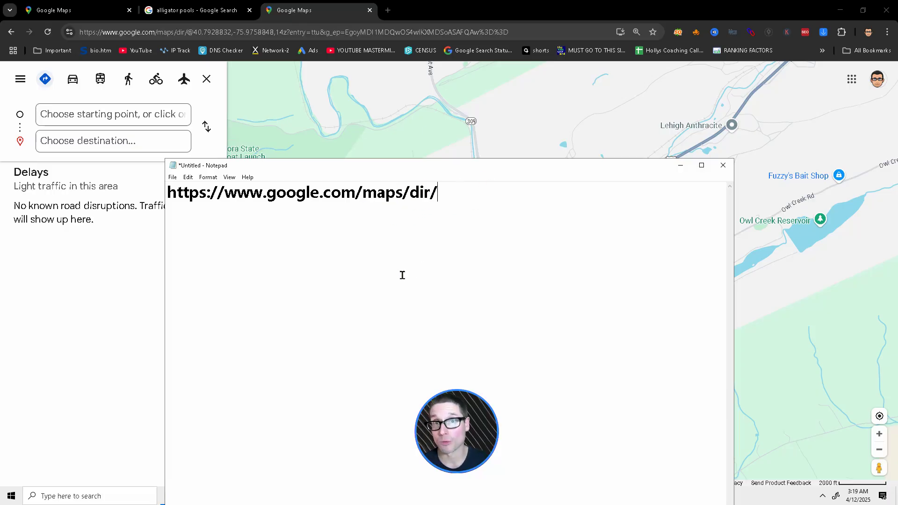
click(56, 140)
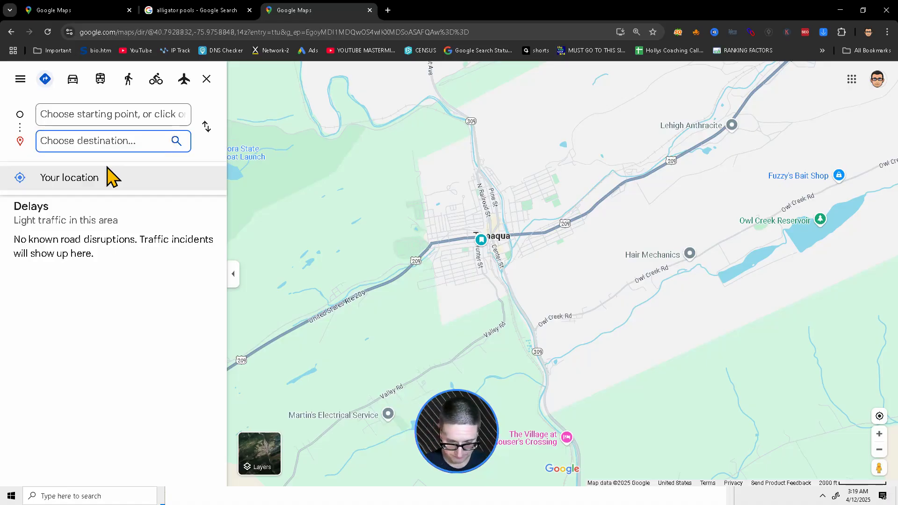
Set the destination to the Google LLC suggestion on Burton Street
text(Google )
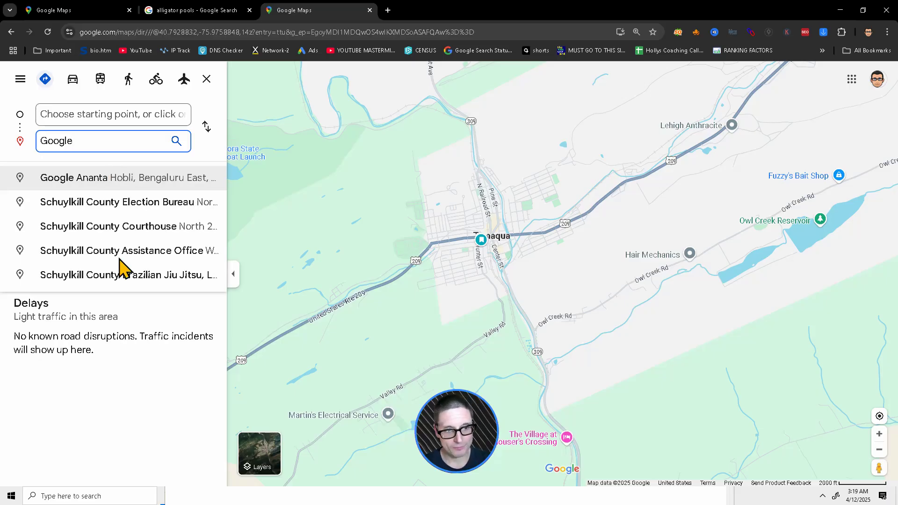
text(LLC)
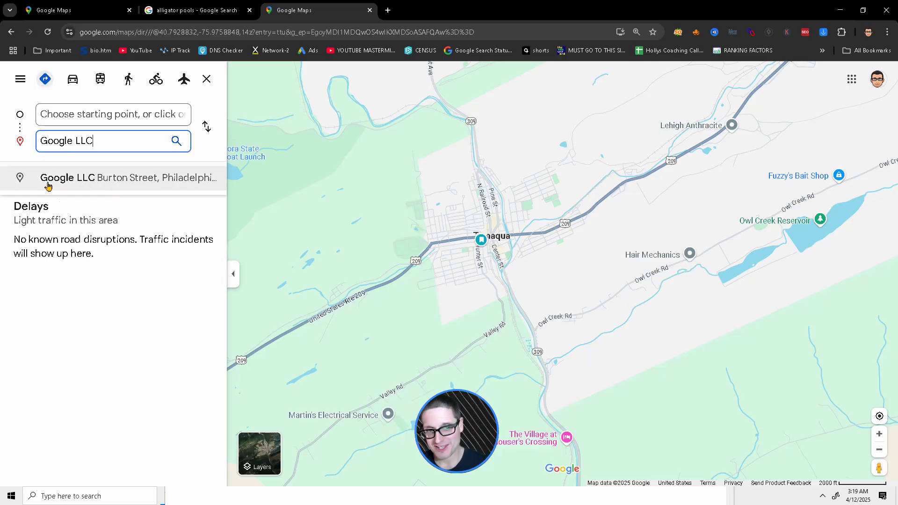
click(100, 183)
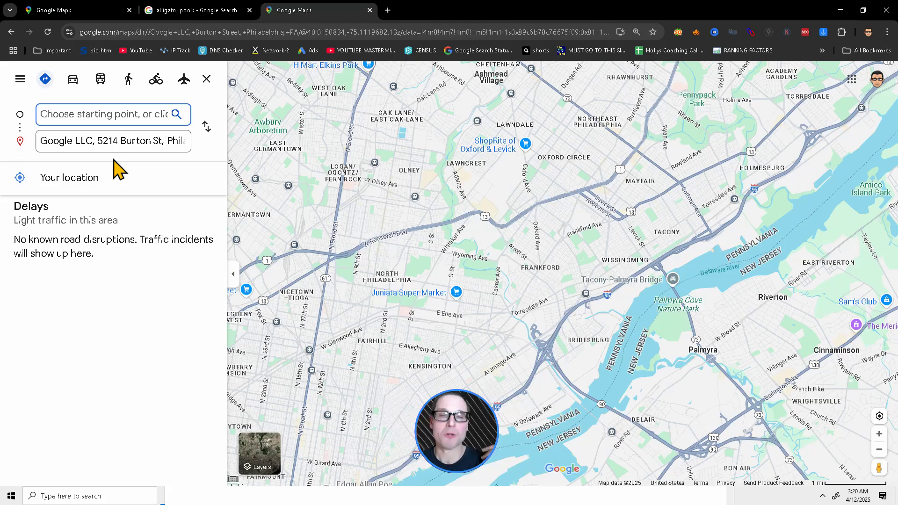
Copy the Embed a map HTML for the Google LLC directions from Share or embed map
click(20, 79)
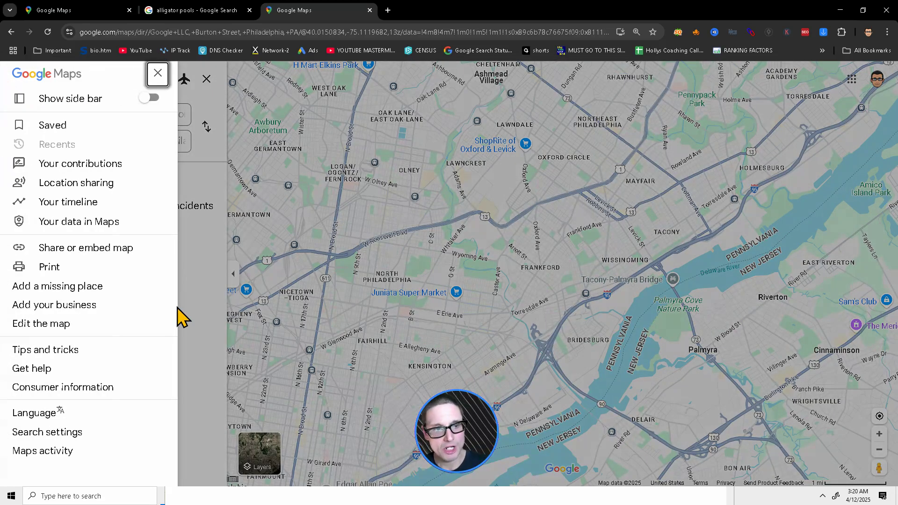
click(154, 75)
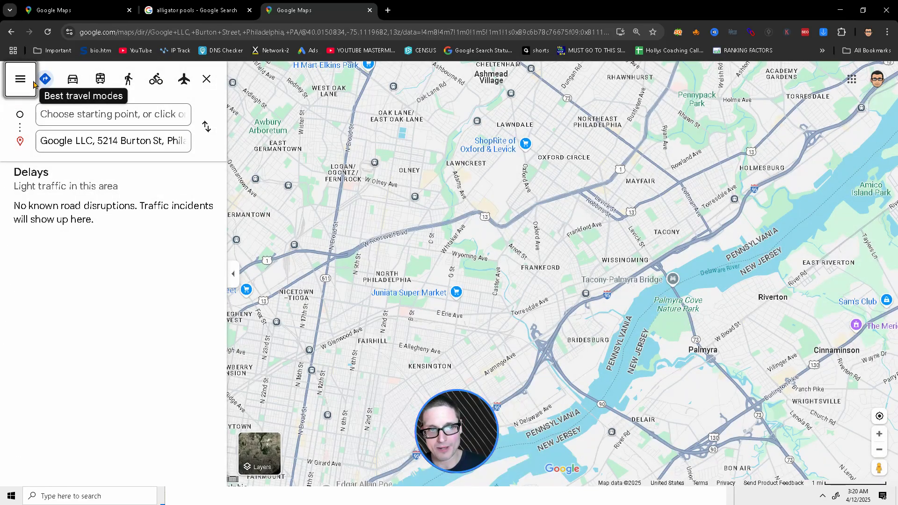
click(20, 80)
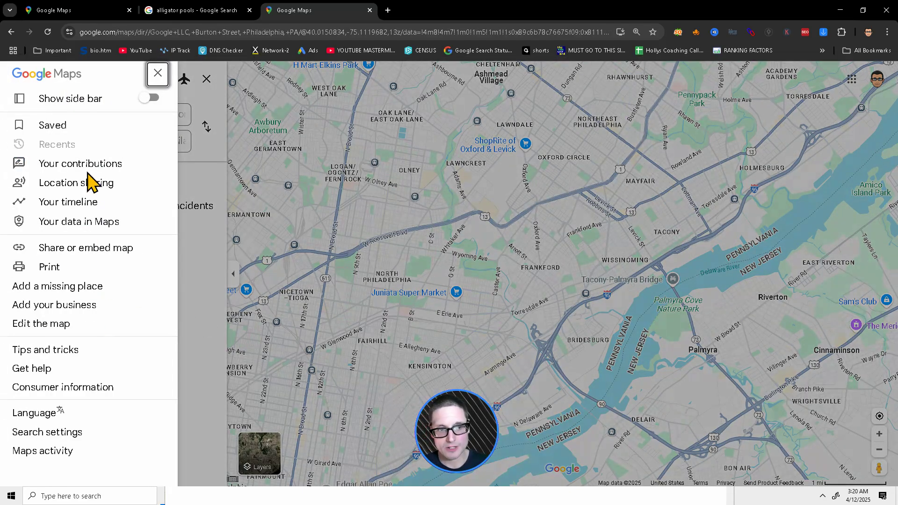
click(67, 252)
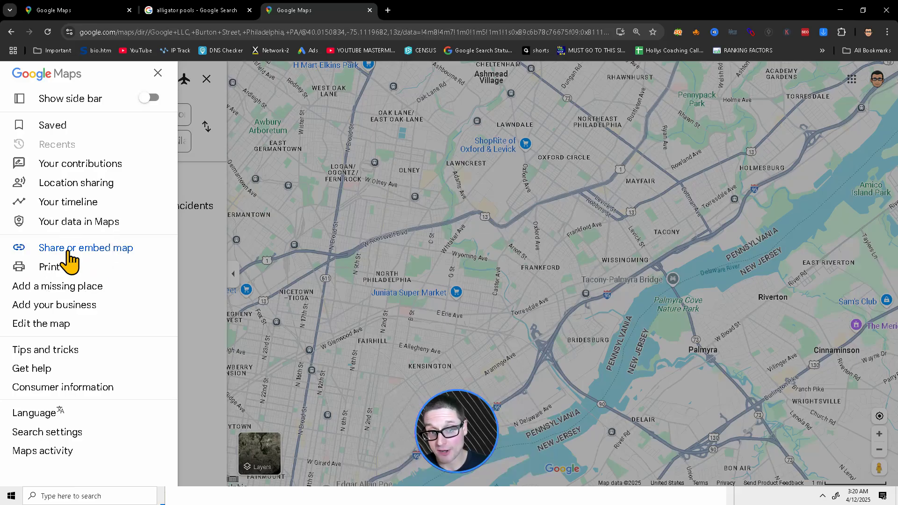
click(73, 254)
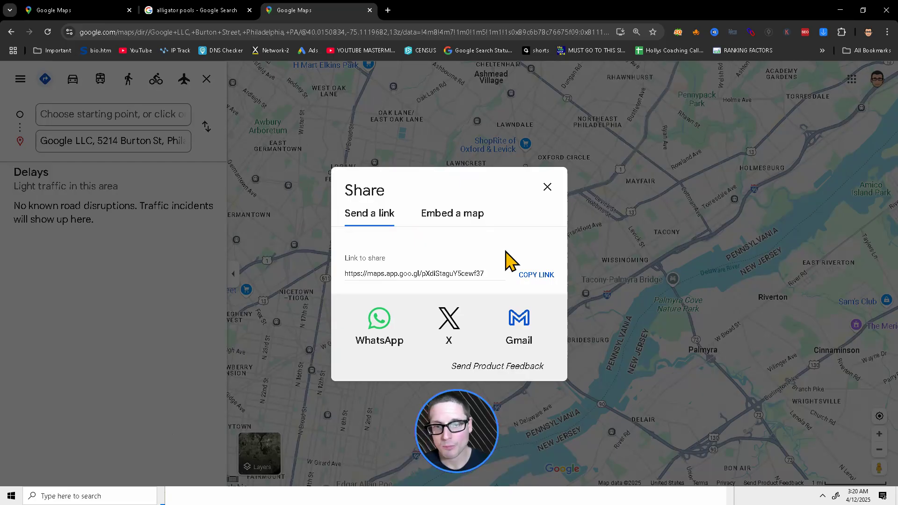
click(453, 218)
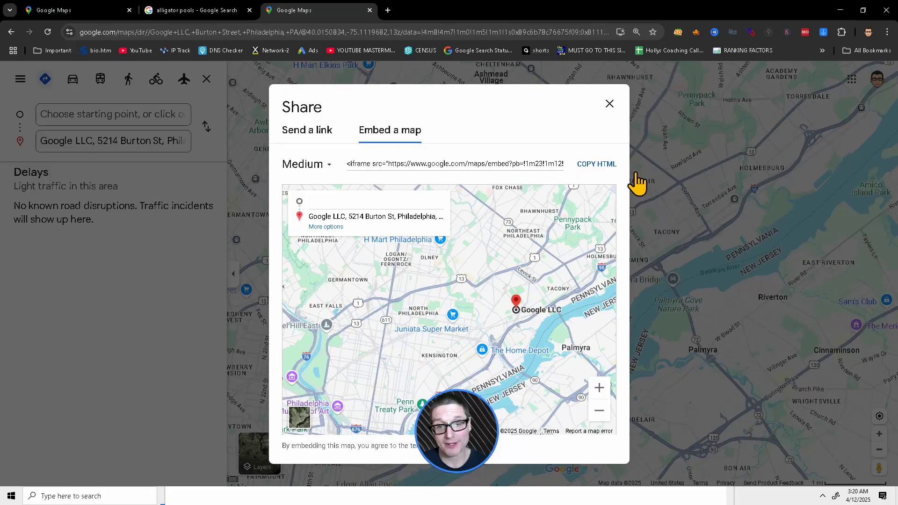
click(592, 165)
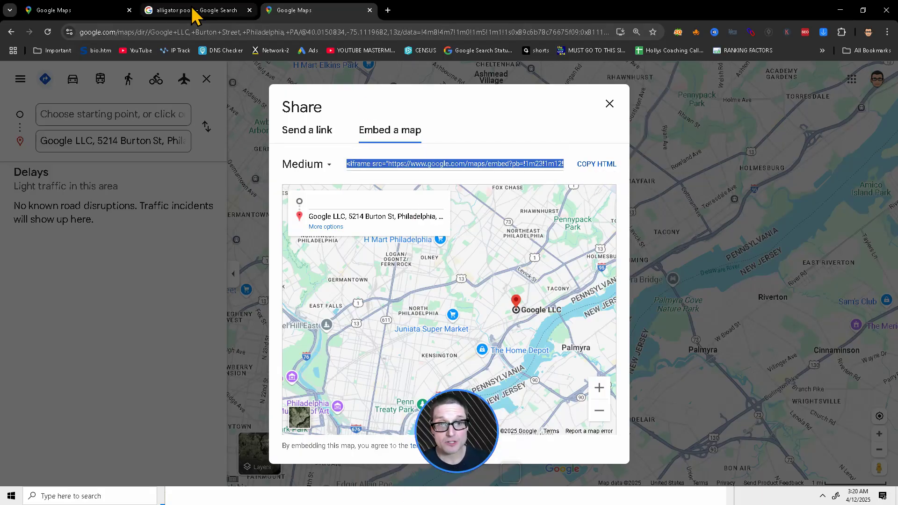
click(201, 16)
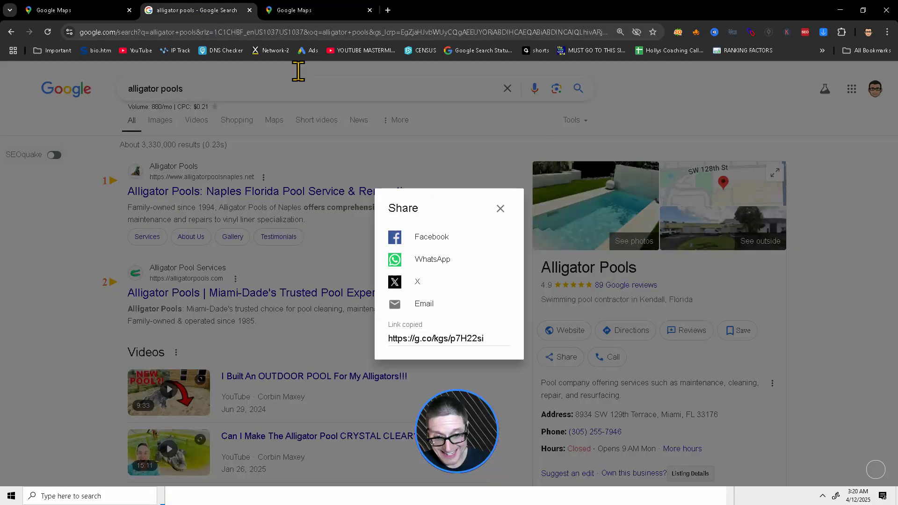
Dismiss the alligator pools share popup, then close the embed dialog on the directions tab
click(500, 209)
click(406, 270)
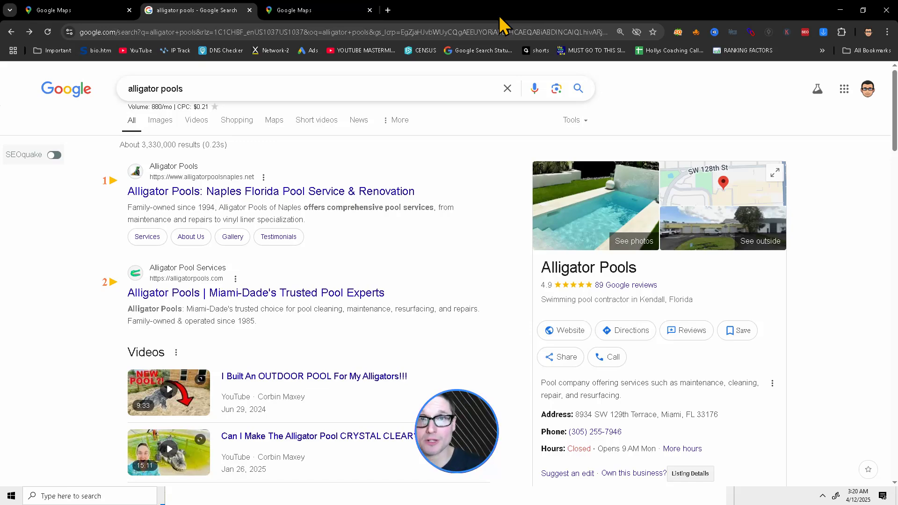
click(312, 12)
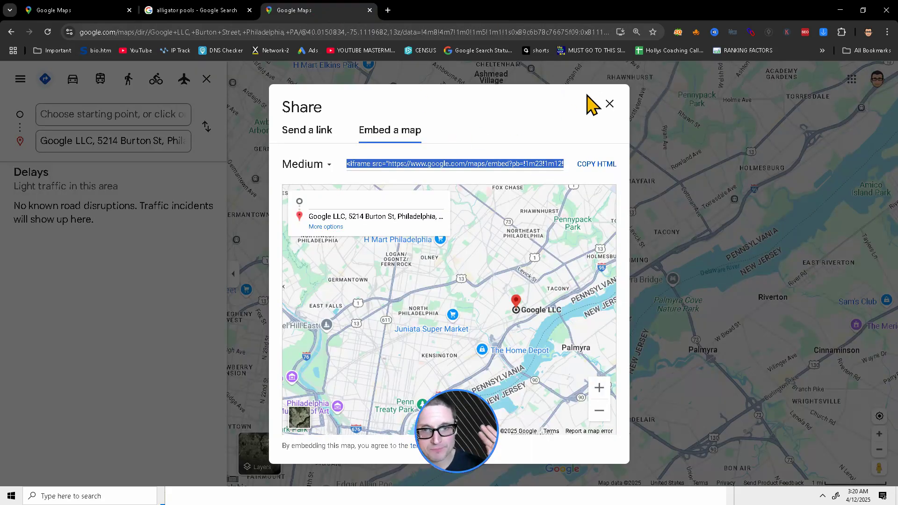
click(609, 104)
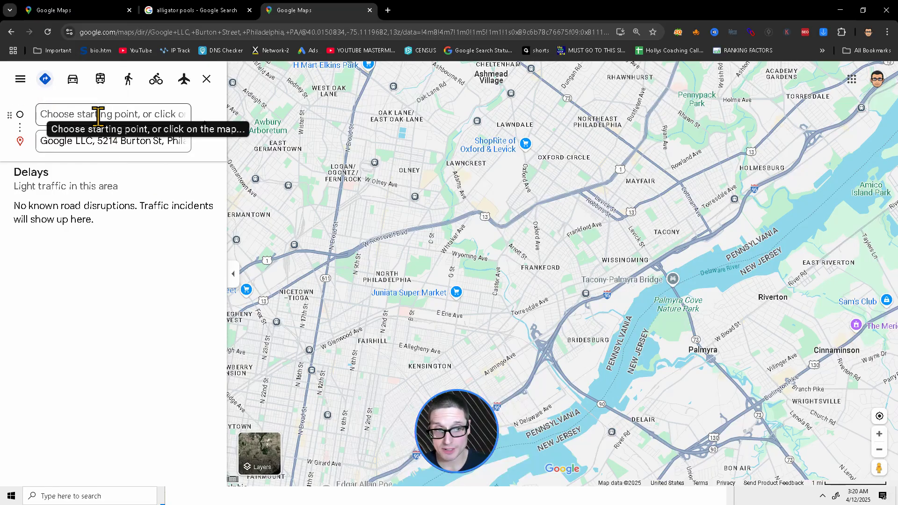
Set Miami as the starting point and Key West, FL as the destination
click(75, 140)
click(56, 114)
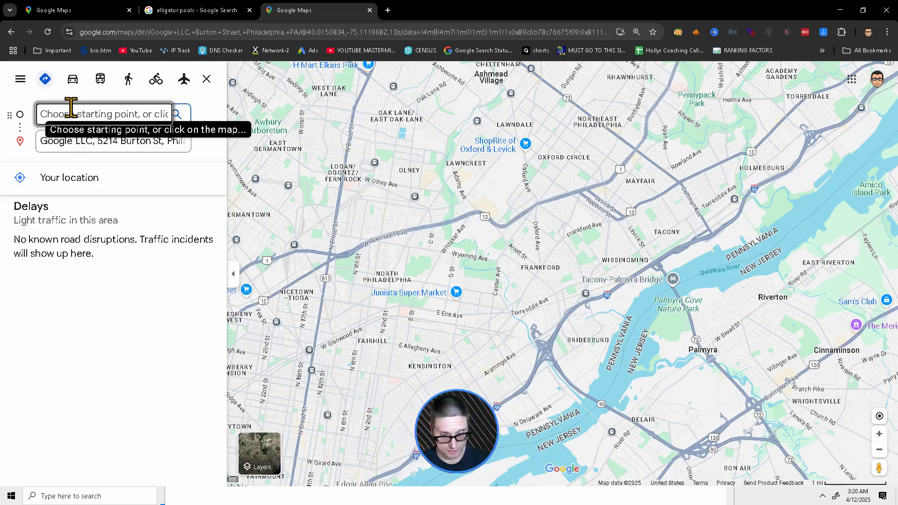
text(Miami)
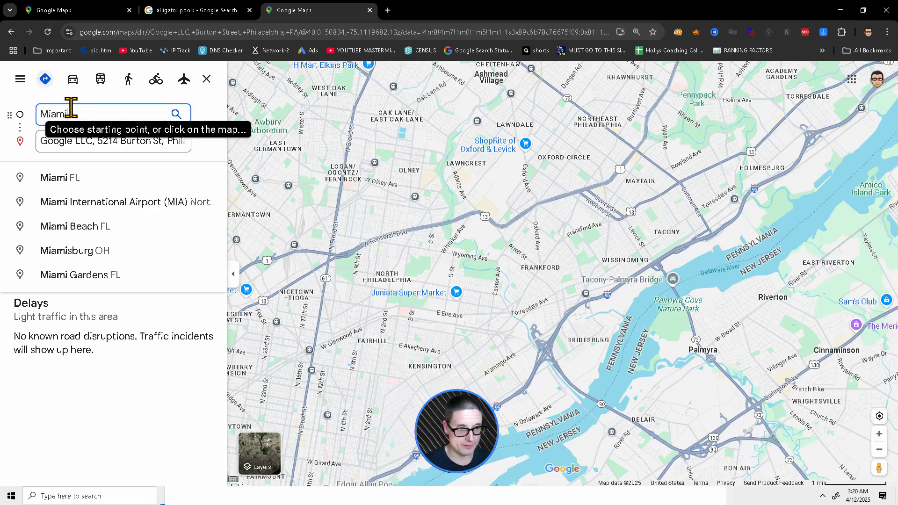
click(87, 136)
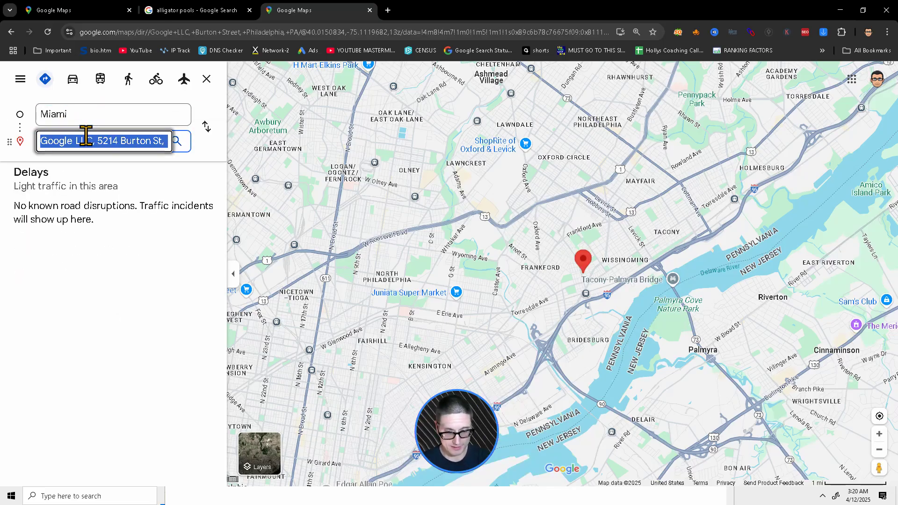
text(Ke)
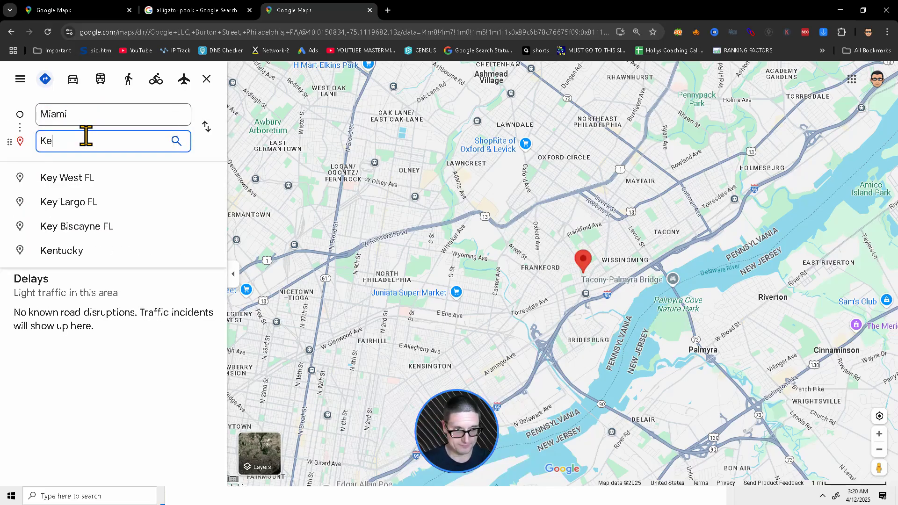
click(84, 182)
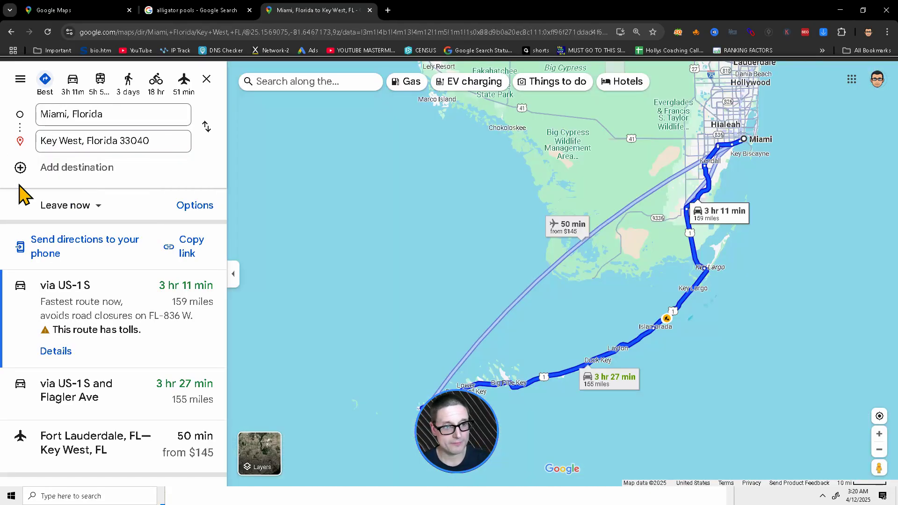
Add Kendall and Doral as further stops on the route
click(22, 168)
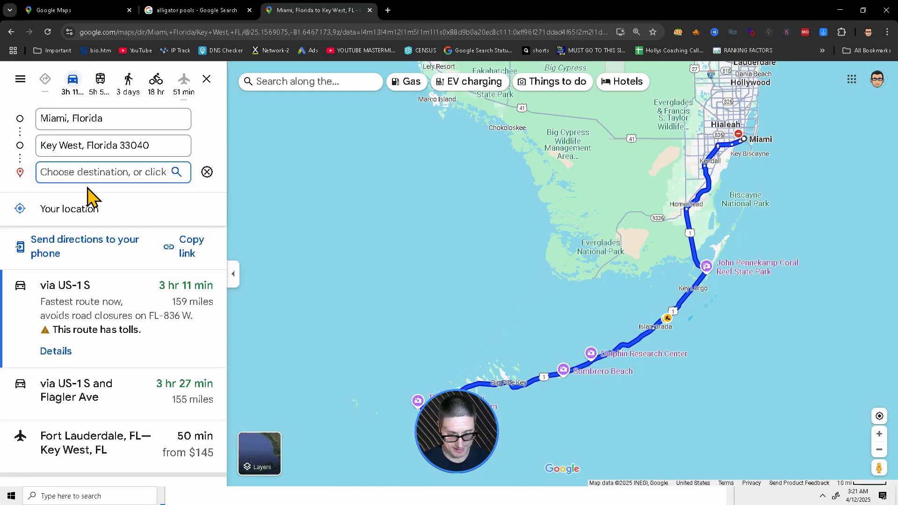
text(Kendall)
key(Return)
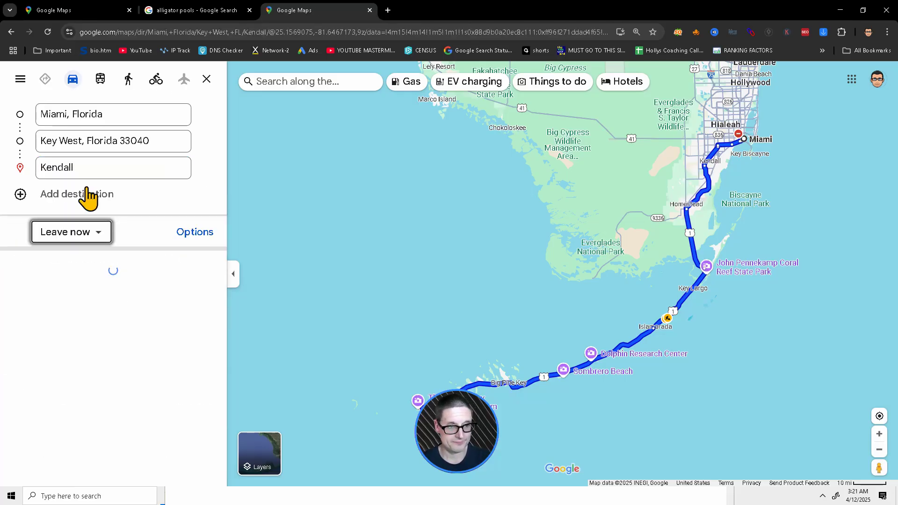
click(91, 193)
text(Dor)
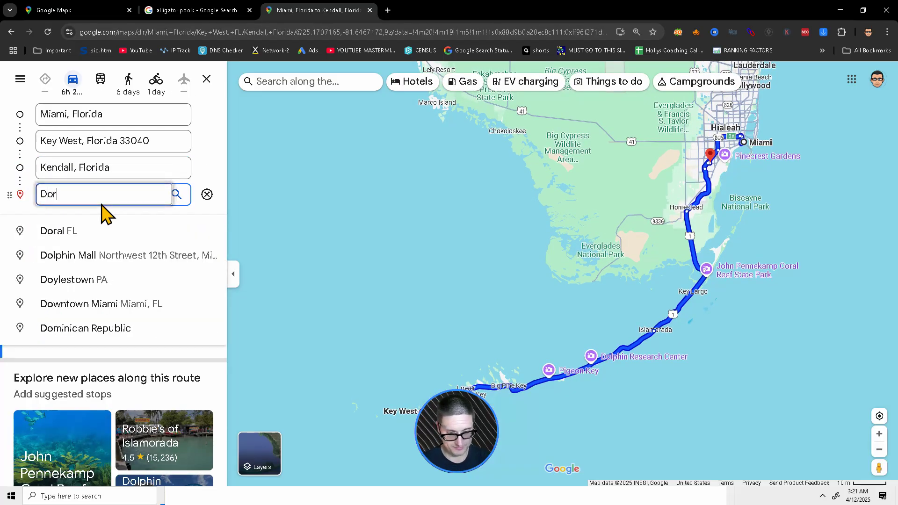
text(all)
key(Return)
Add Florida City and then Alligator Pools as the final stops
click(112, 222)
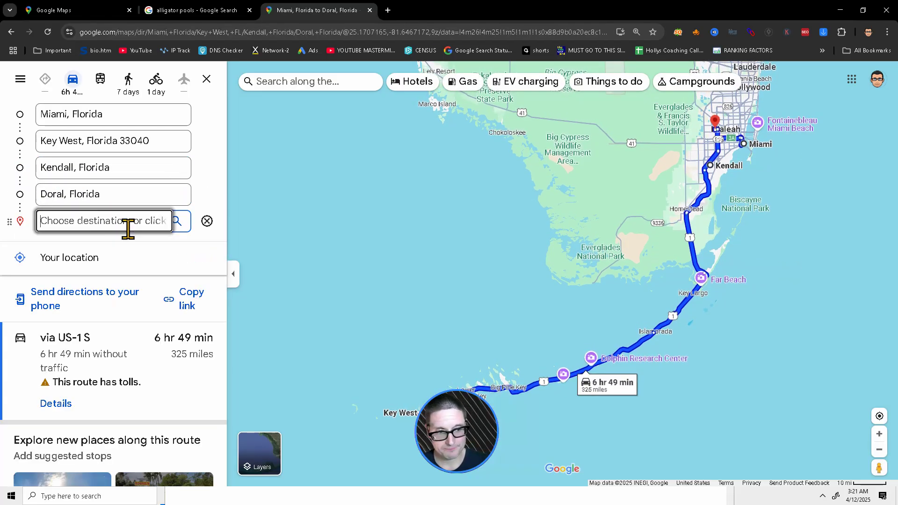
text(Flordia)
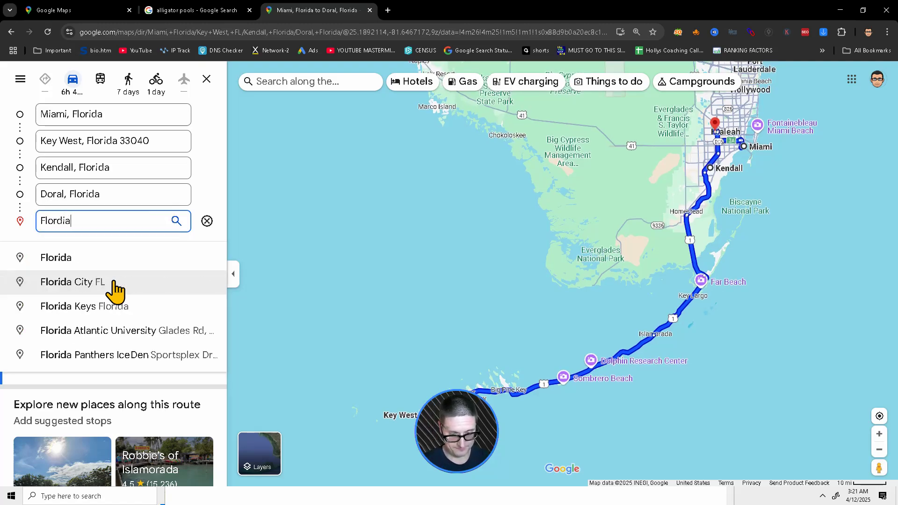
text( Ci)
key(Return)
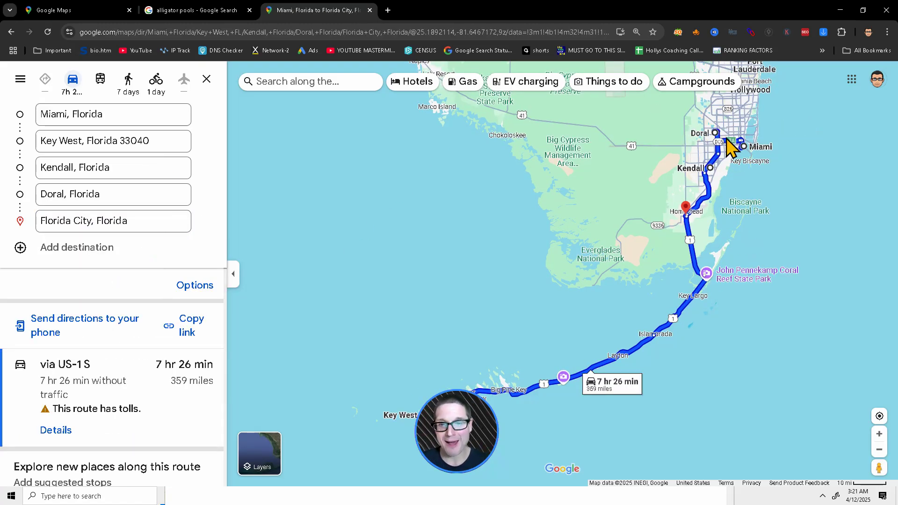
mouse_move(716, 149)
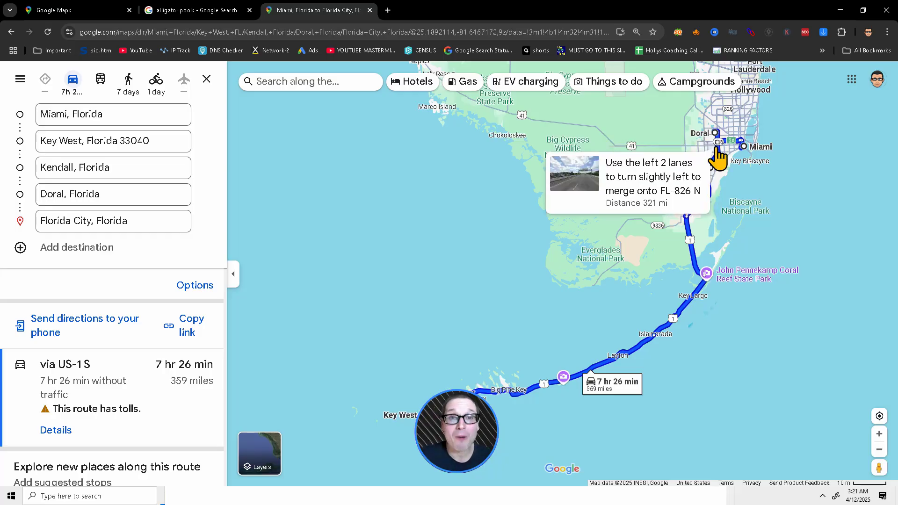
click(90, 247)
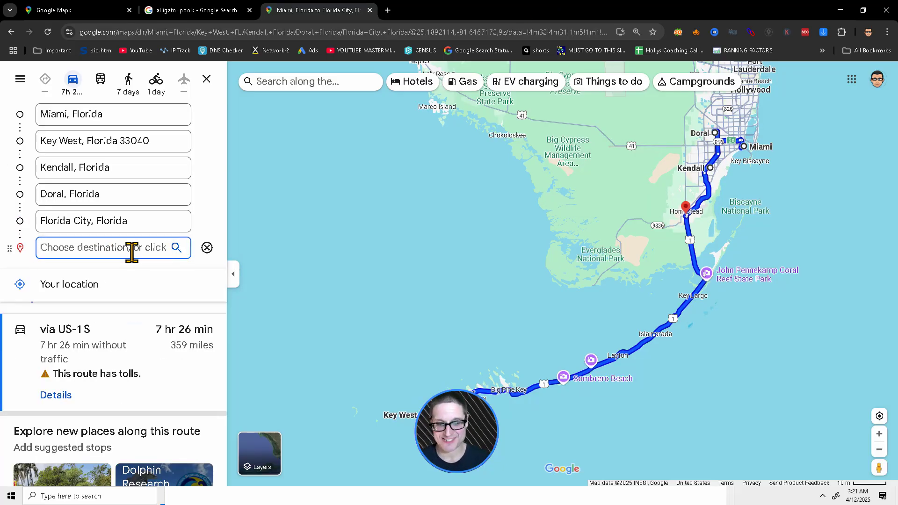
text(Alli)
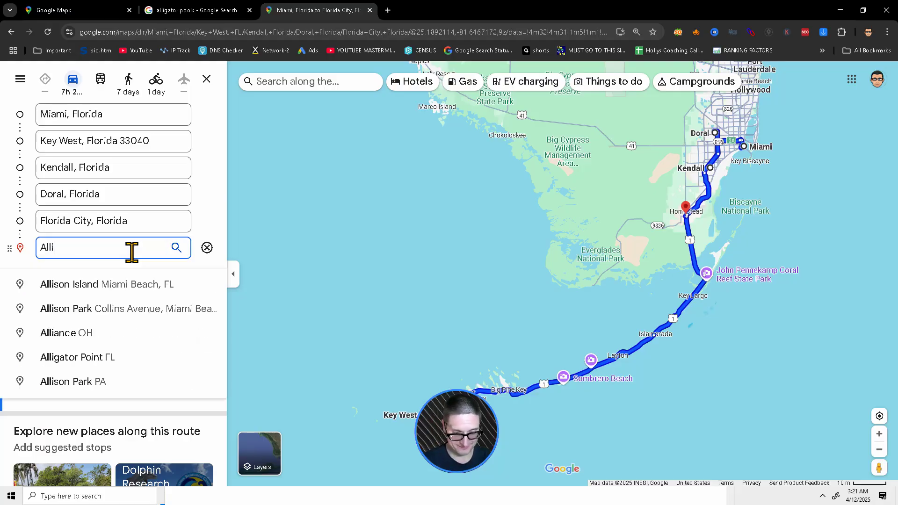
text(gator Pools)
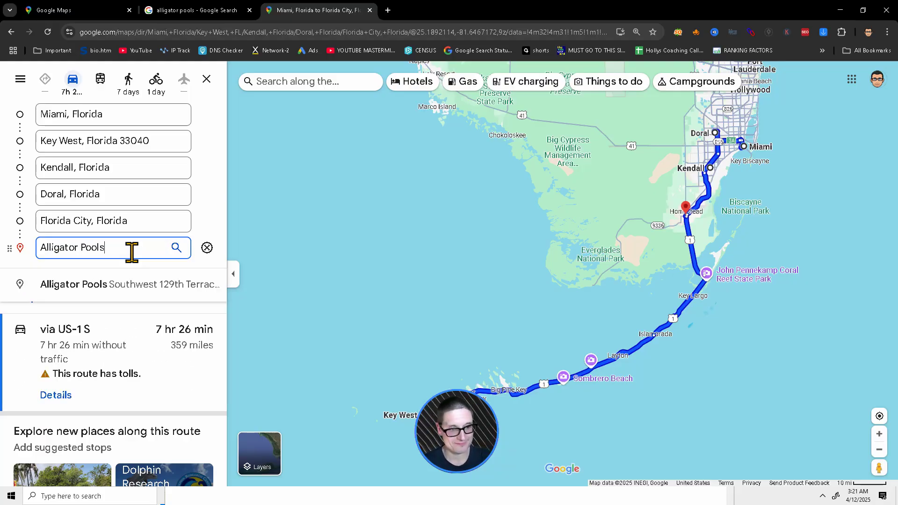
key(Return)
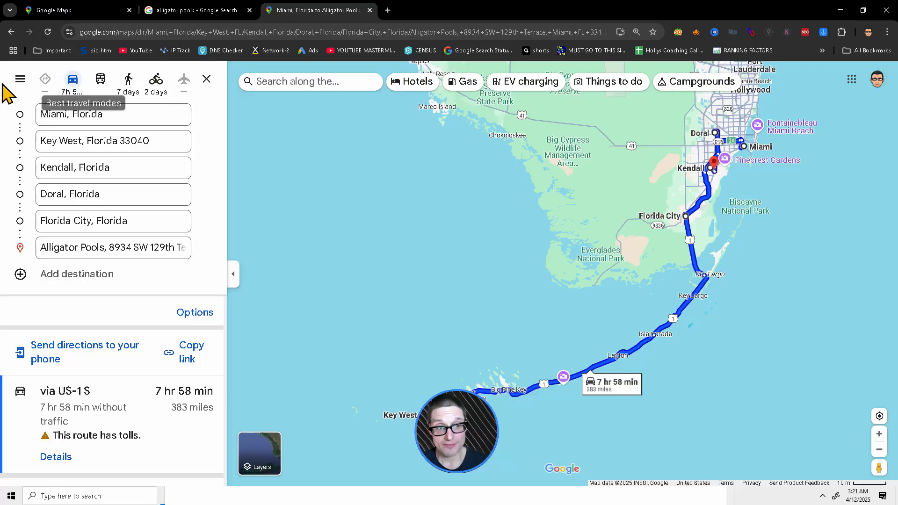
Show the Embed a map iframe HTML for the Miami to Alligator Pools route
click(20, 80)
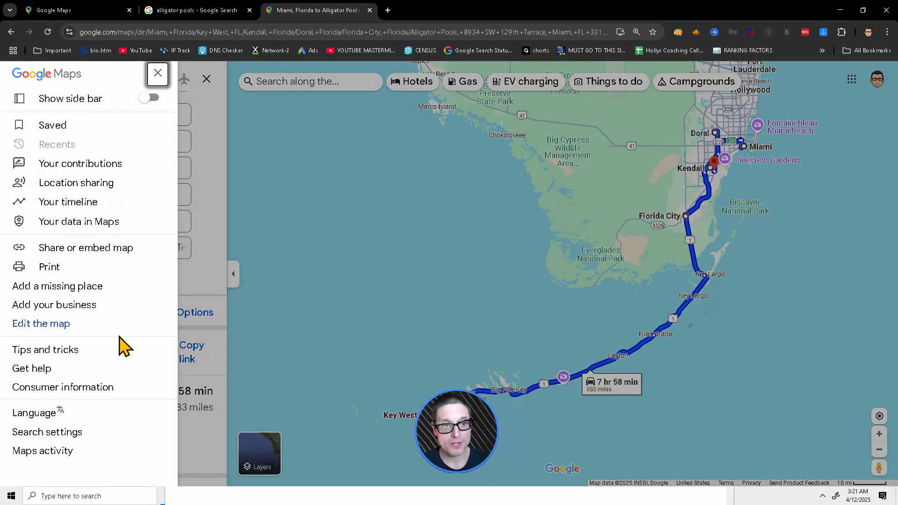
click(89, 250)
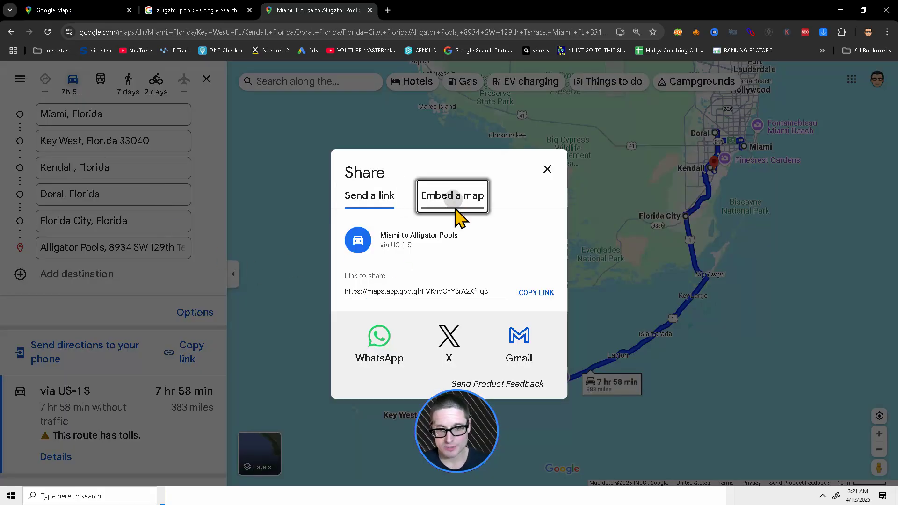
click(458, 208)
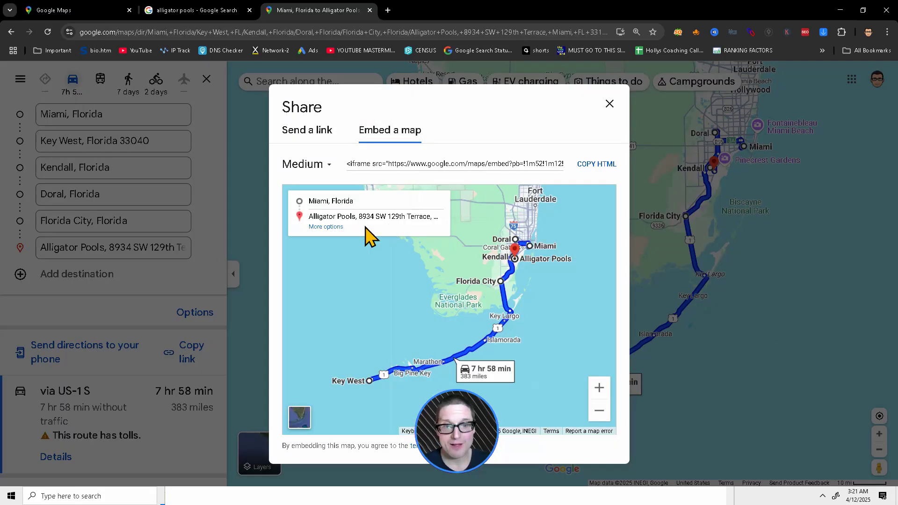